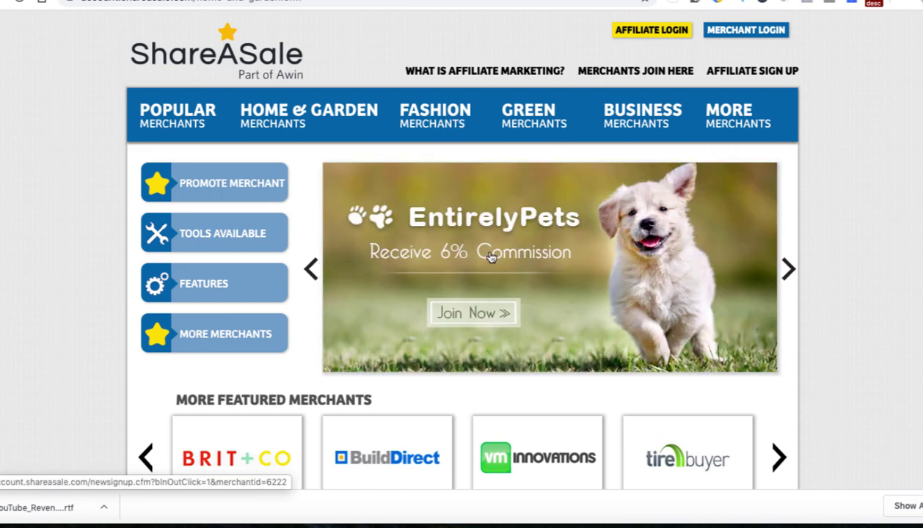
# - Scroll through ShareASale's featured merchants and Tools to Start Earning section, then back up
pyautogui.scroll(-5, 490, 256)
pyautogui.scroll(1, 490, 255)
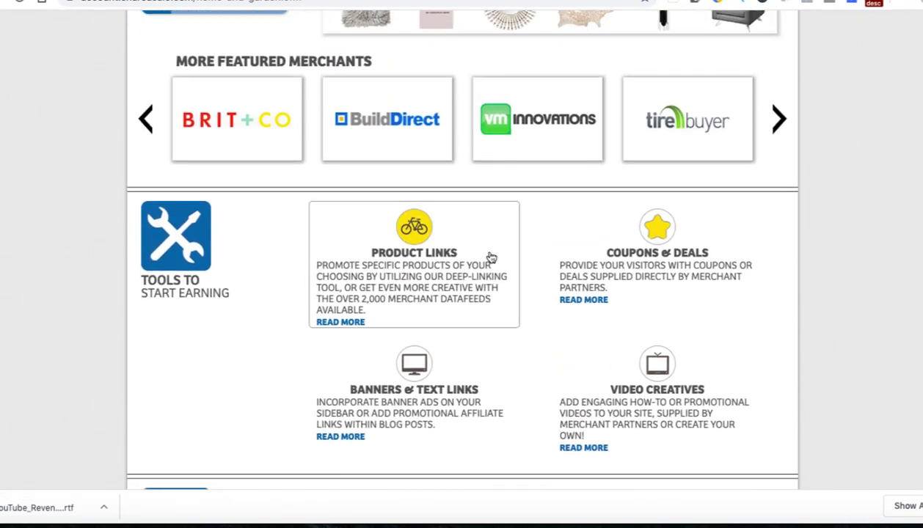
pyautogui.scroll(1, 686, 150)
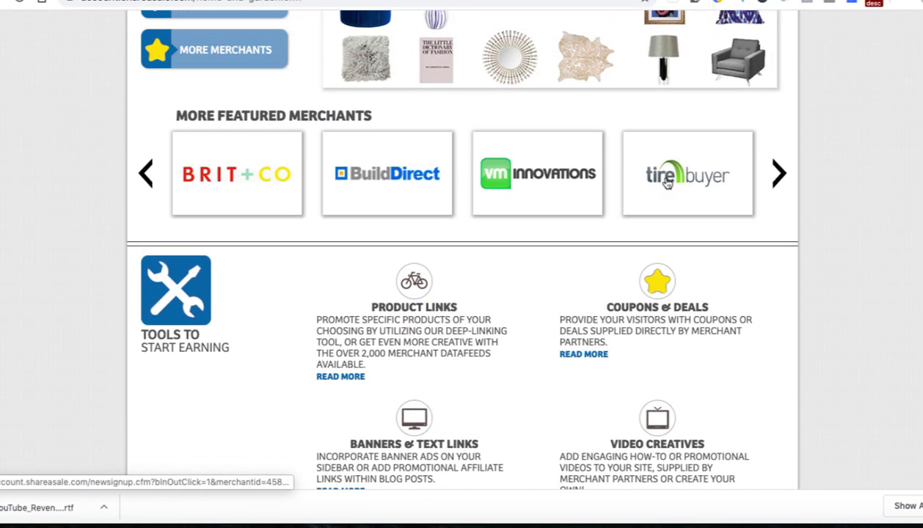
pyautogui.scroll(4, 684, 176)
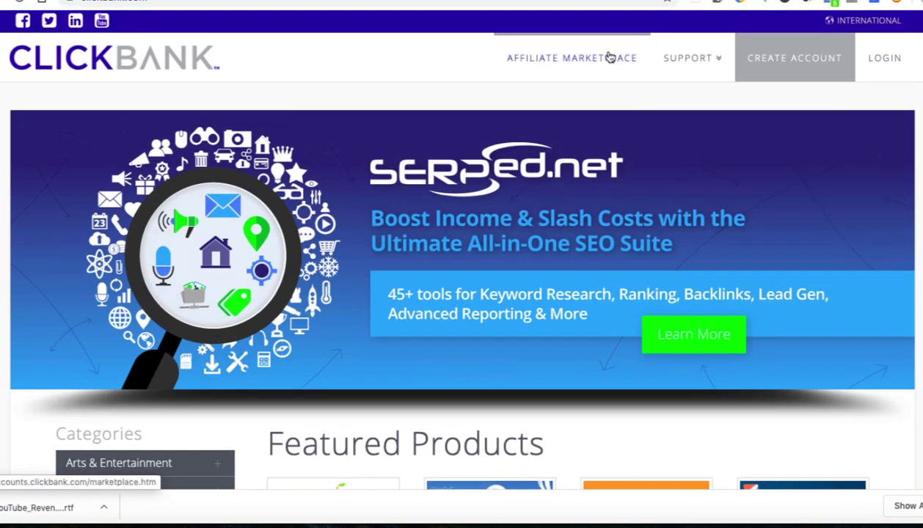
# - Open ClickBank's Affiliate Marketplace and show the Computers / Internet category
pyautogui.click(608, 57)
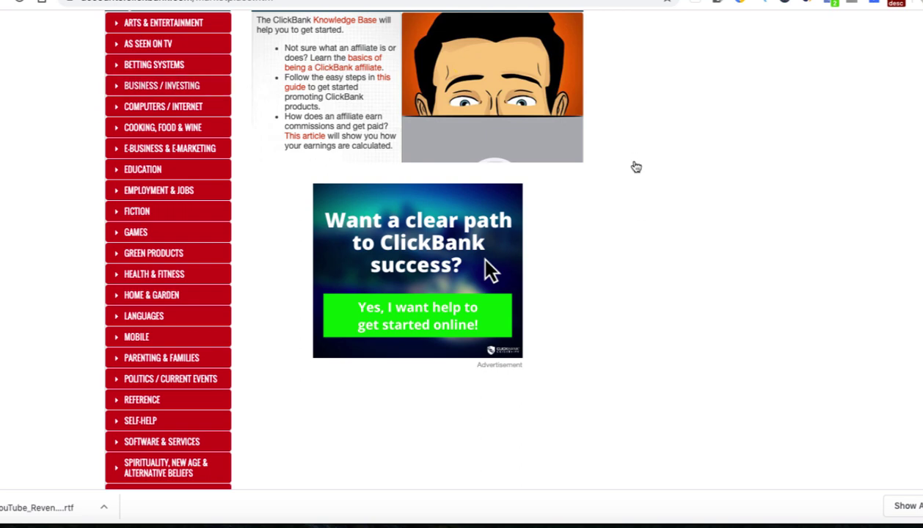
pyautogui.scroll(1, 635, 165)
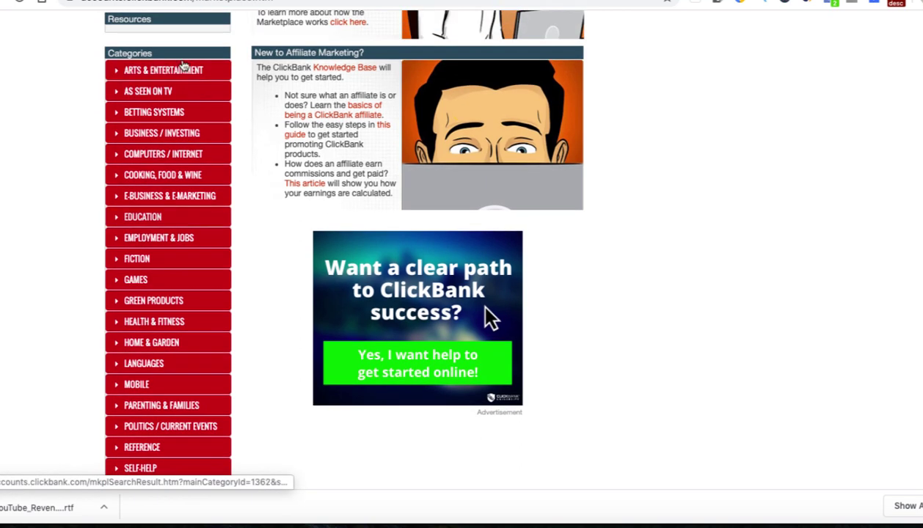
pyautogui.scroll(-1, 183, 66)
pyautogui.scroll(-2, 184, 320)
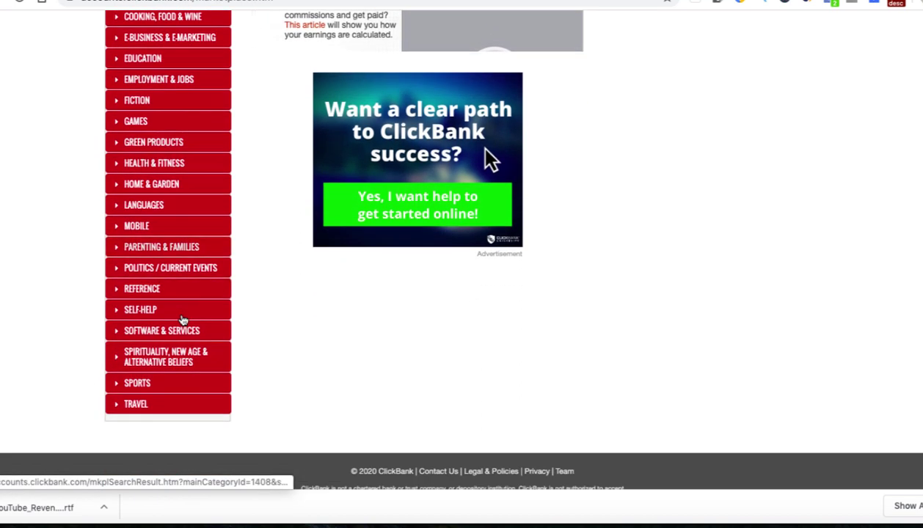
pyautogui.scroll(3, 158, 204)
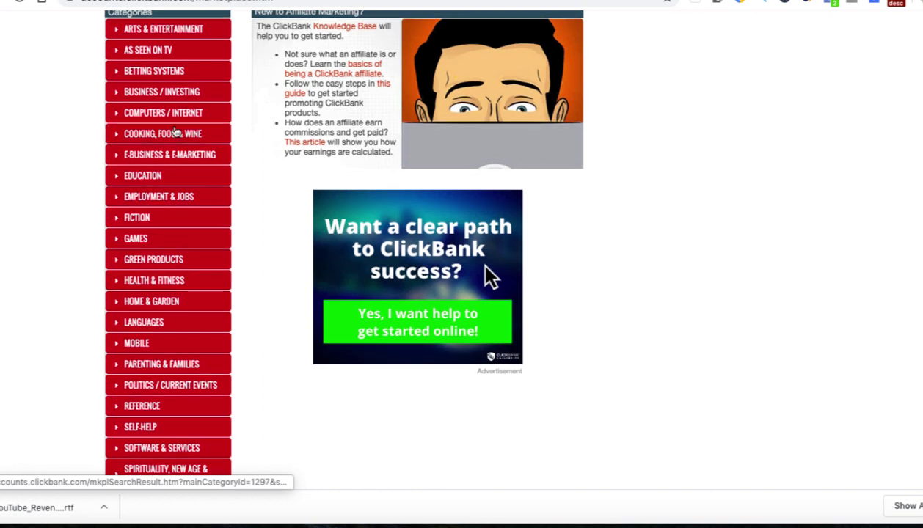
pyautogui.scroll(1, 175, 121)
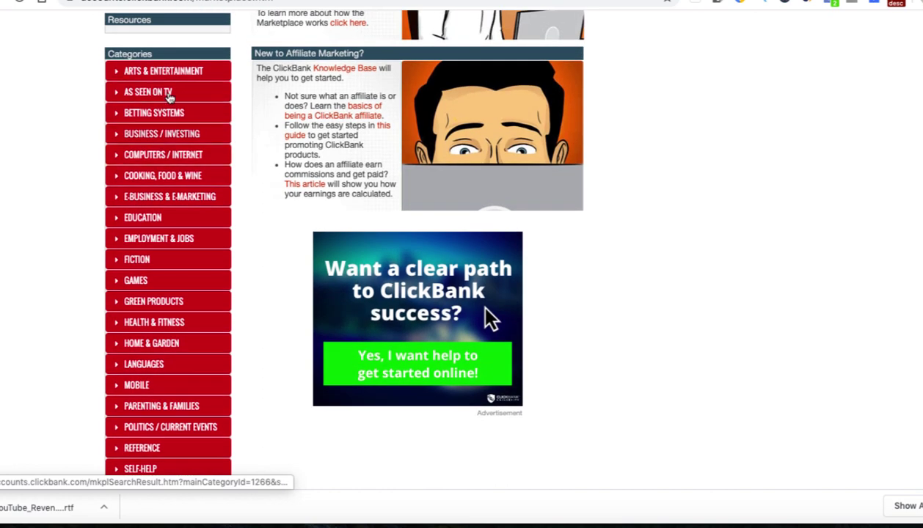
pyautogui.click(169, 155)
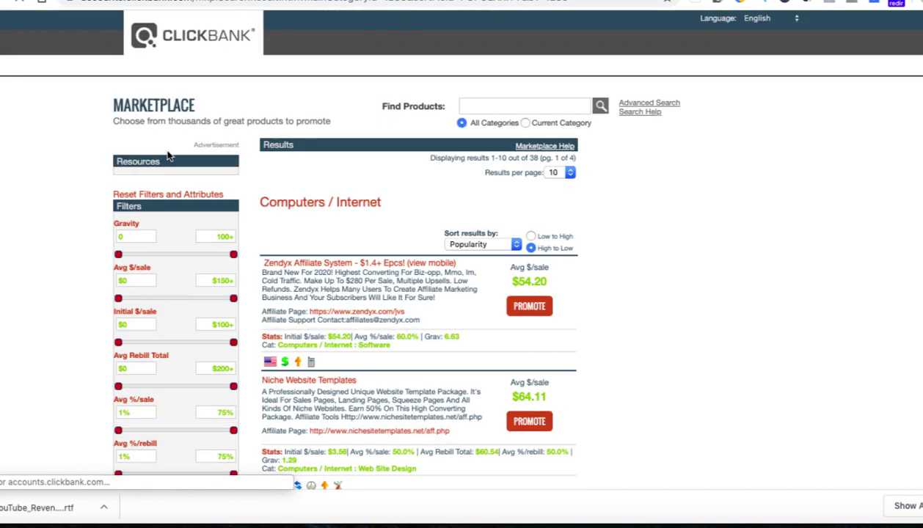
# - Sort the Computers / Internet results by Gravity
pyautogui.scroll(-1, 429, 251)
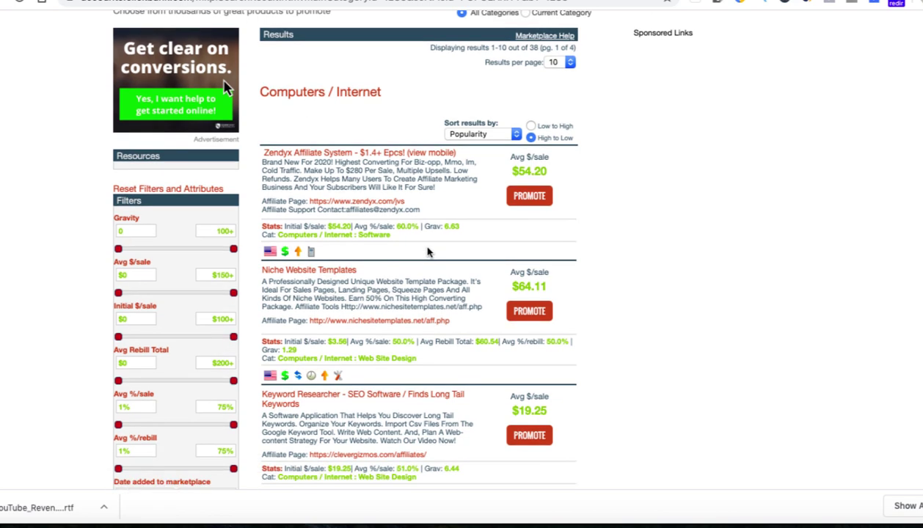
pyautogui.scroll(-2, 400, 278)
pyautogui.scroll(2, 402, 264)
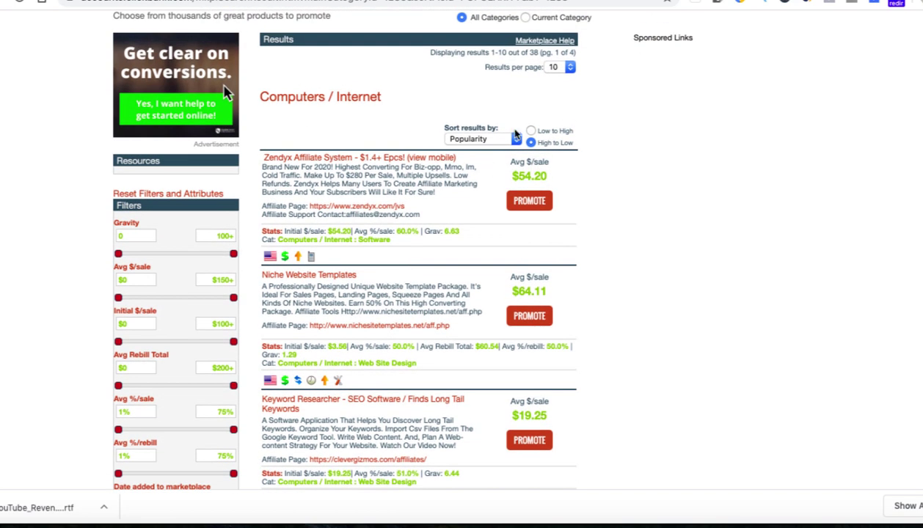
pyautogui.click(507, 141)
pyautogui.click(466, 206)
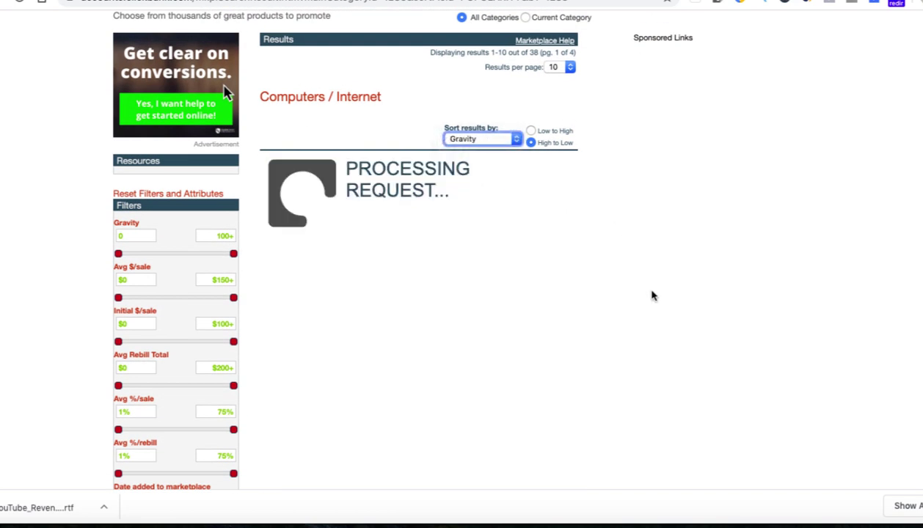
pyautogui.scroll(-1, 341, 141)
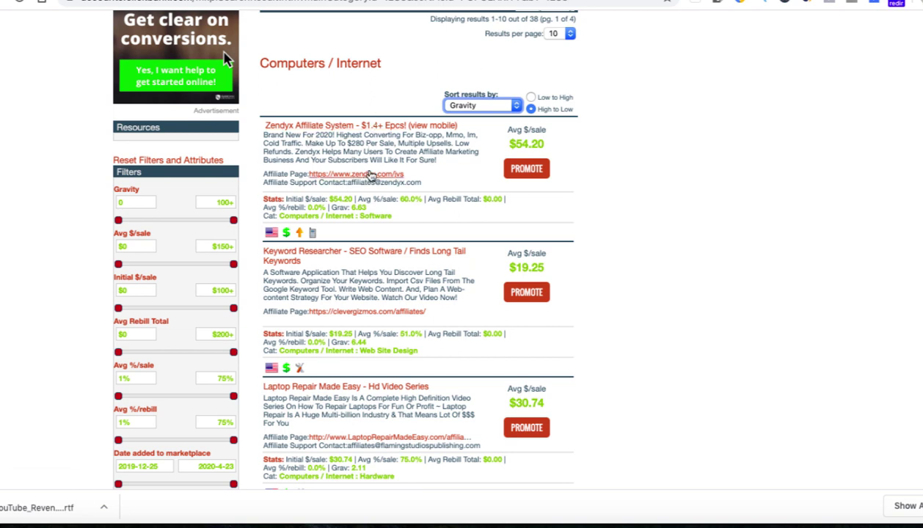
# - Generate a HopLink for Zendyx Affiliate System using the saved account nickname
pyautogui.click(521, 173)
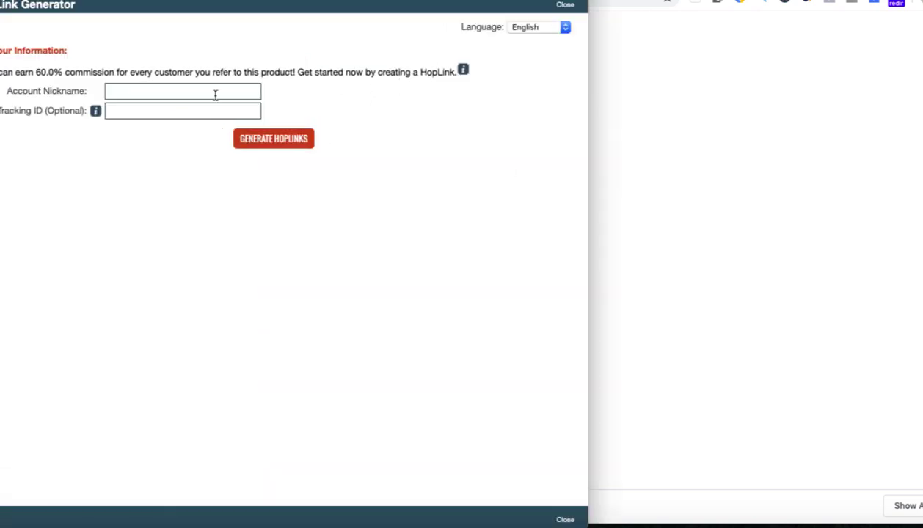
pyautogui.click(185, 89)
pyautogui.click(161, 119)
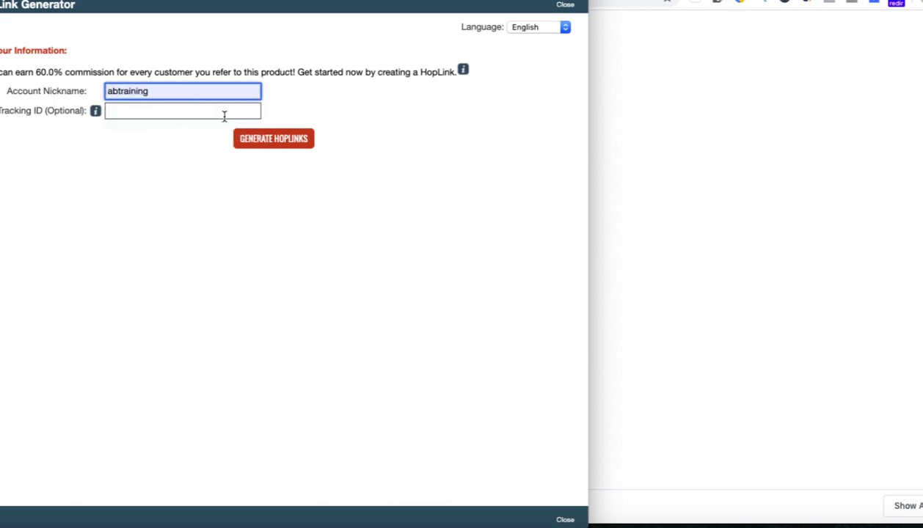
pyautogui.click(280, 136)
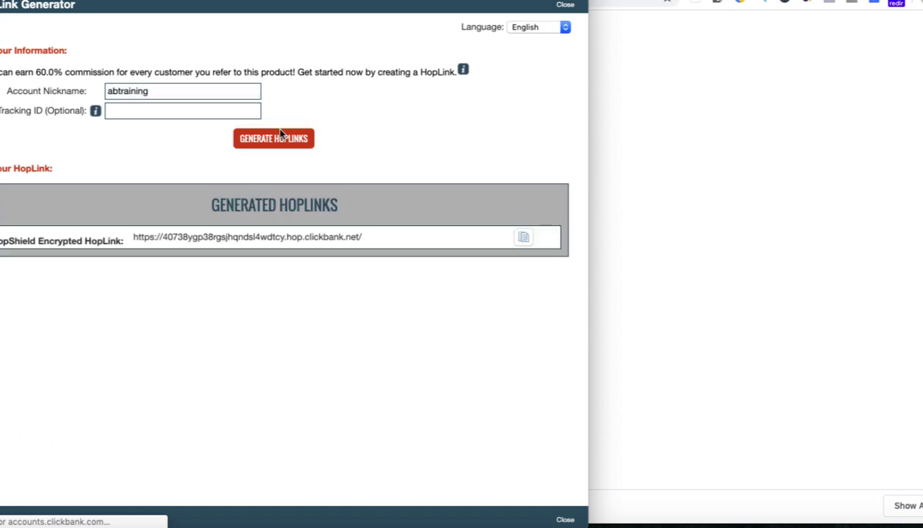
# - Select the generated HopLink address, then close the HopLink generator
pyautogui.moveTo(363, 243); pyautogui.dragTo(123, 251)
pyautogui.click(267, 254)
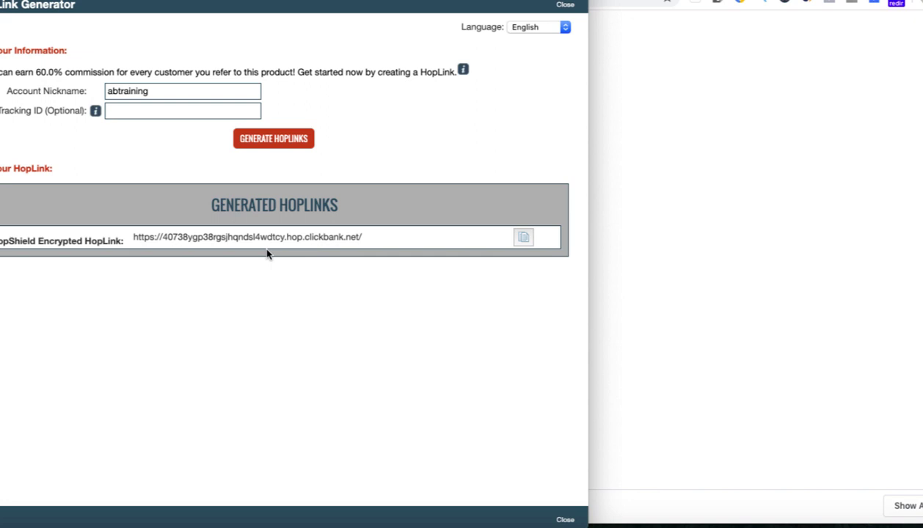
pyautogui.click(595, 254)
pyautogui.scroll(3, 605, 172)
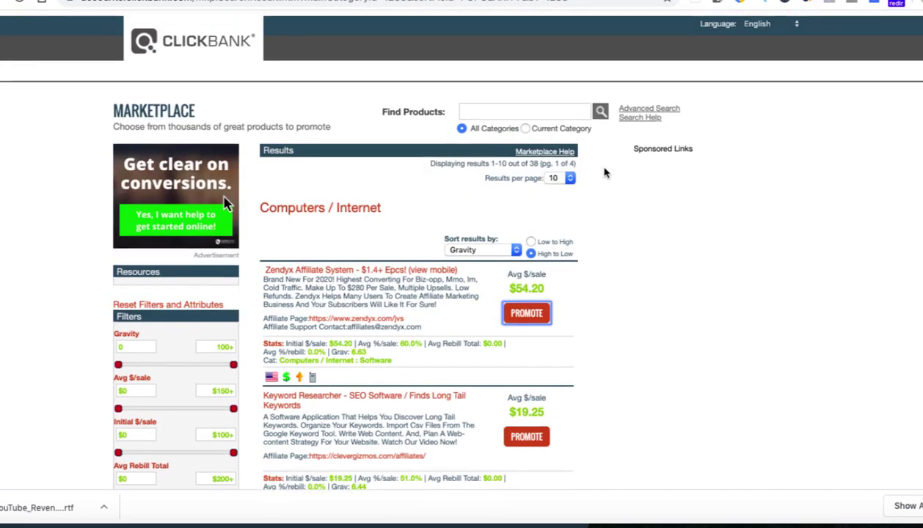
pyautogui.scroll(-1, 606, 172)
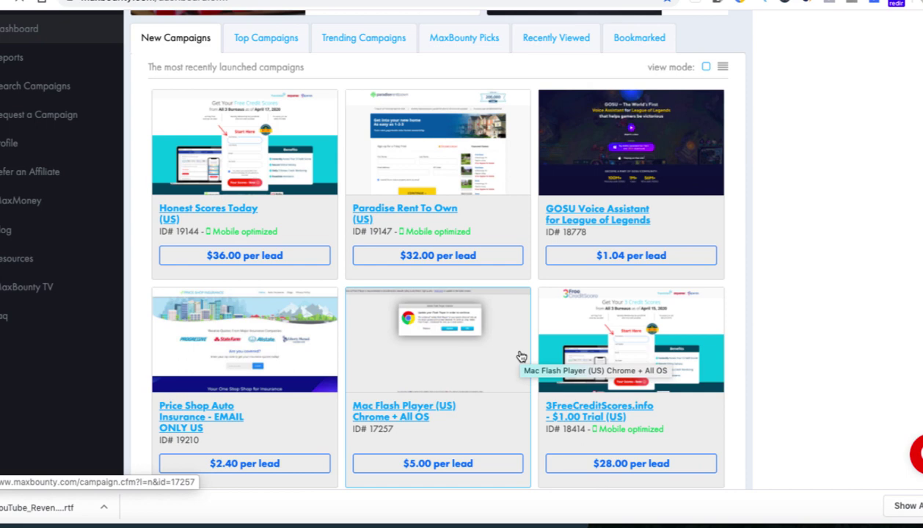
# - Browse MaxBounty's New Campaigns grid and open the Paradise Rent To Own (US) campaign
pyautogui.scroll(-1, 521, 357)
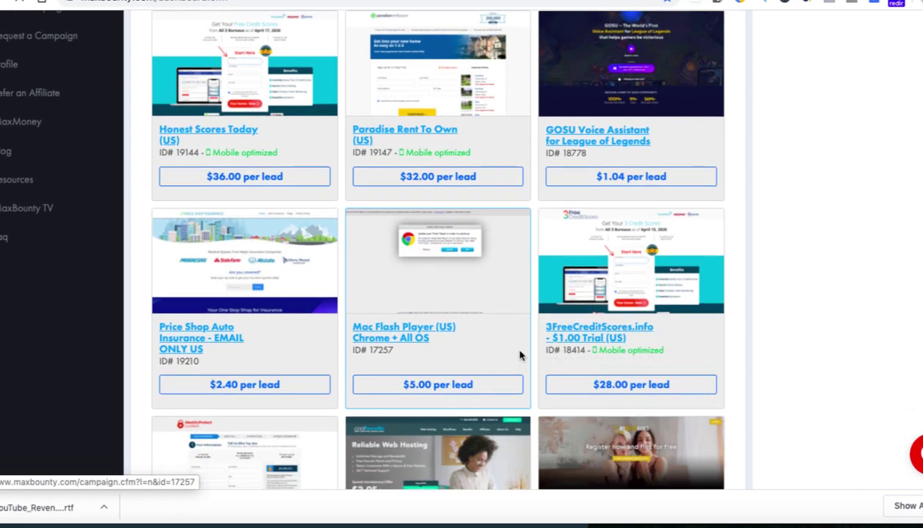
pyautogui.scroll(1, 457, 226)
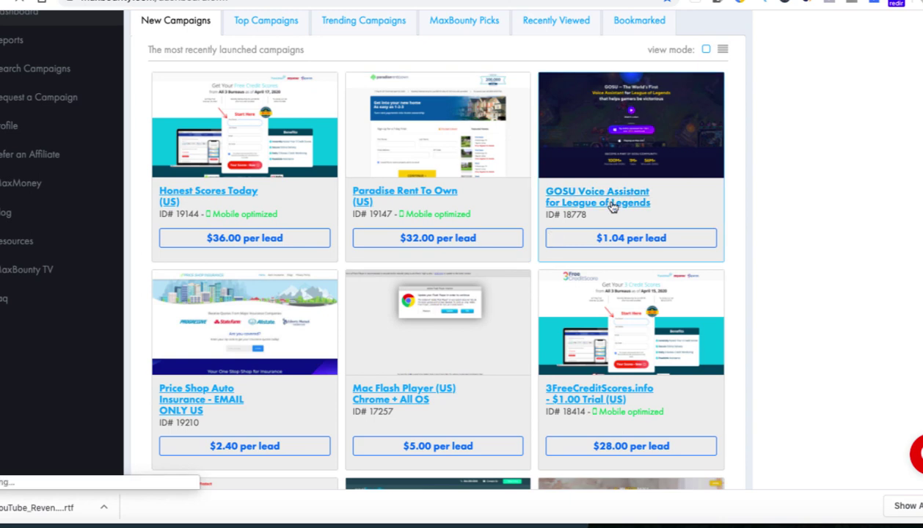
pyautogui.scroll(-1, 612, 202)
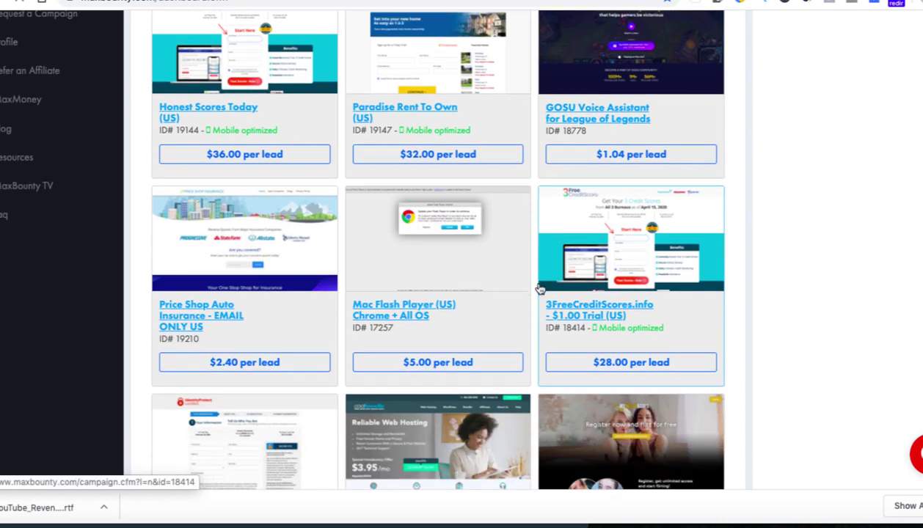
pyautogui.scroll(1, 539, 289)
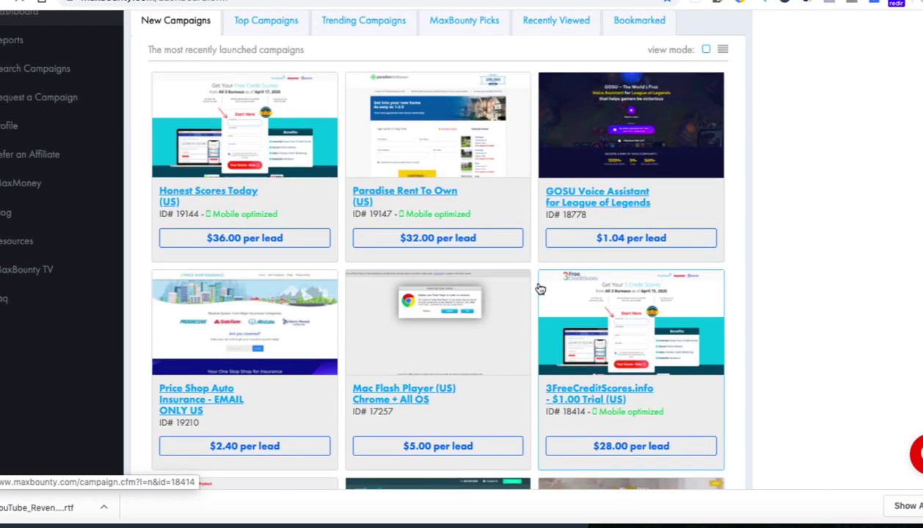
pyautogui.scroll(1, 477, 231)
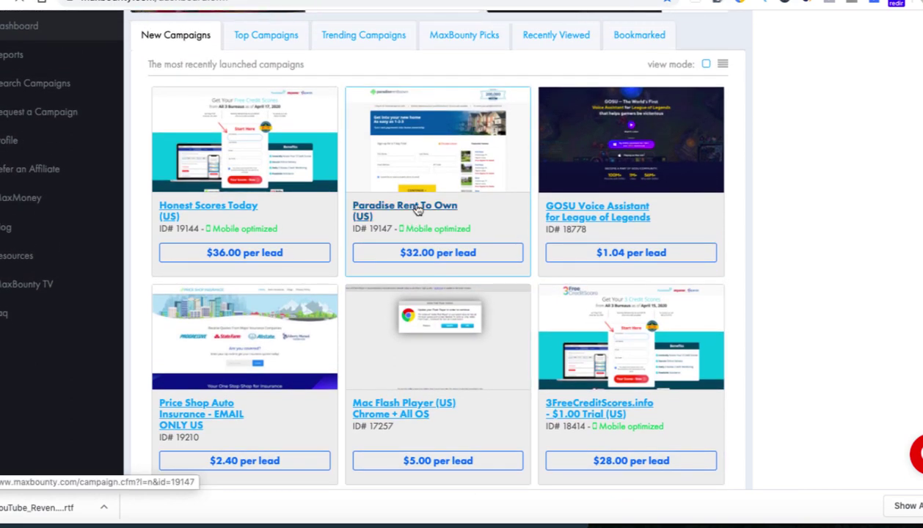
pyautogui.click(417, 210)
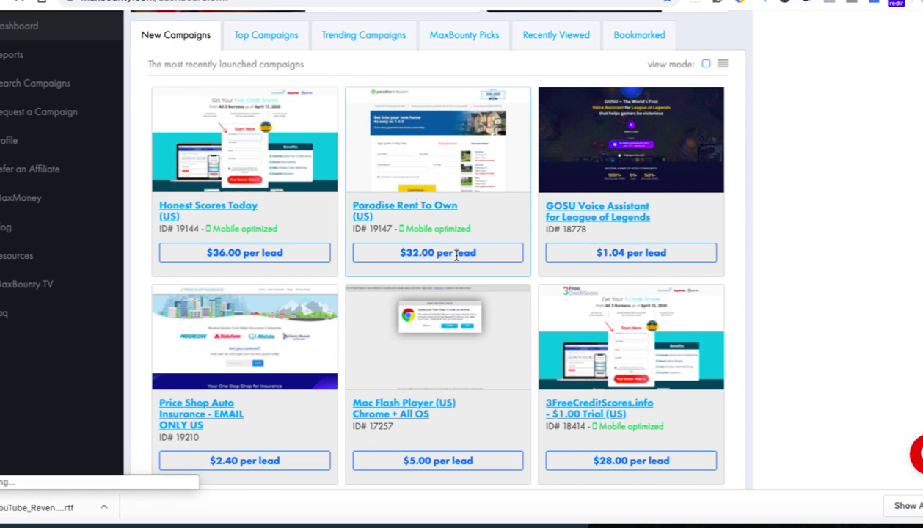
pyautogui.scroll(1, 456, 254)
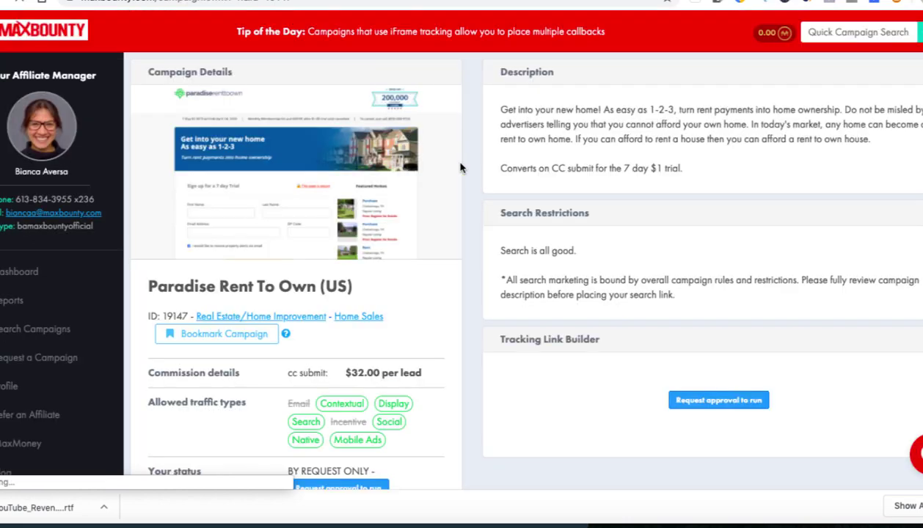
# - Review the Paradise Rent To Own details and allowed traffic-type tags, then return to the top
pyautogui.scroll(-1, 460, 167)
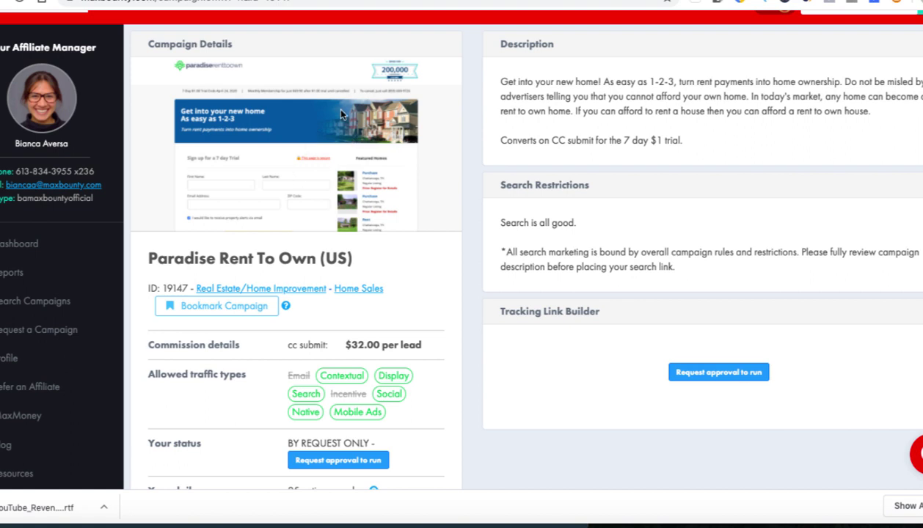
pyautogui.scroll(-1, 342, 128)
pyautogui.scroll(-1, 364, 163)
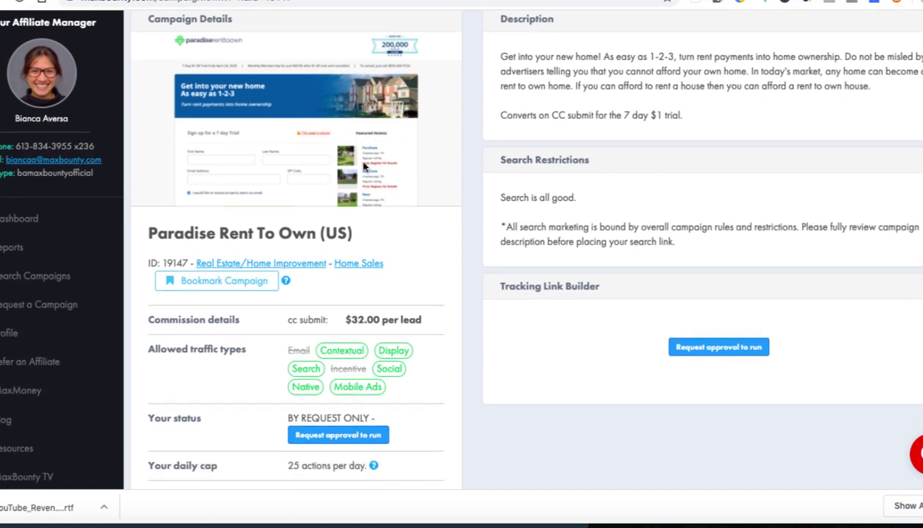
pyautogui.scroll(-4, 364, 167)
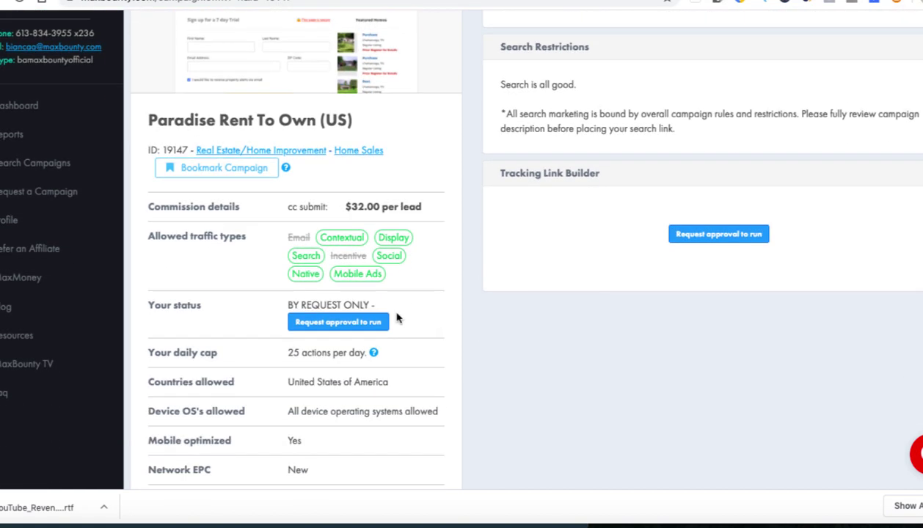
pyautogui.scroll(-1, 397, 317)
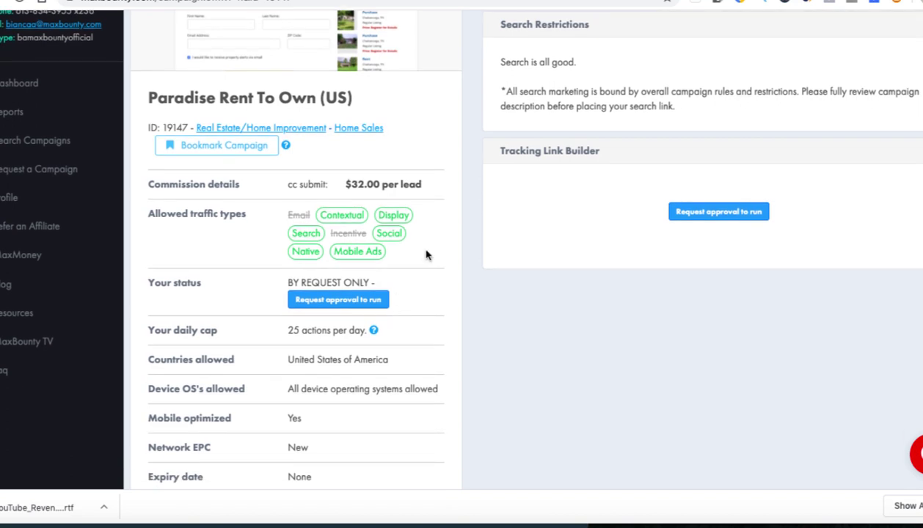
pyautogui.moveTo(339, 220)
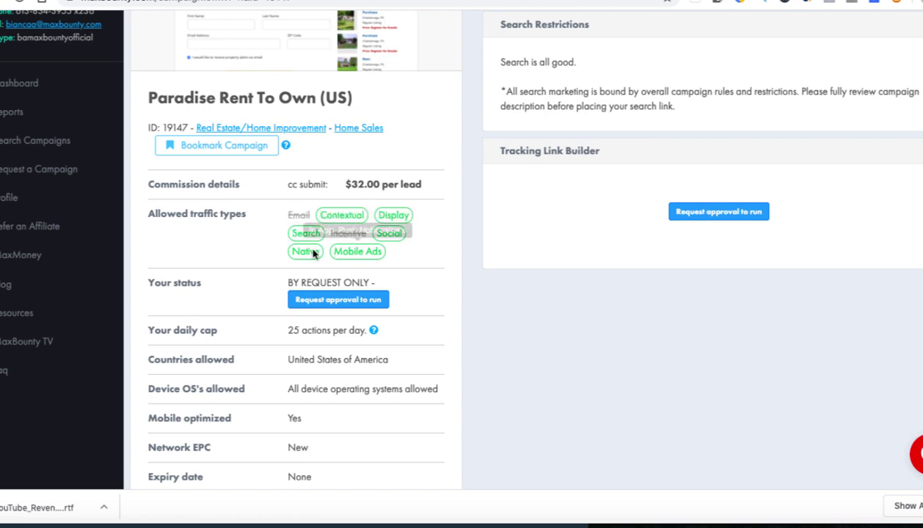
pyautogui.scroll(1, 431, 233)
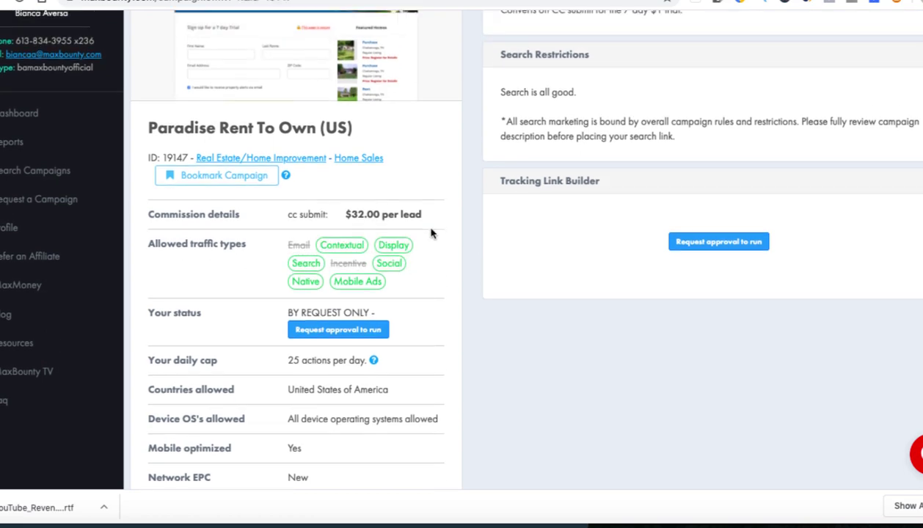
pyautogui.scroll(-2, 432, 233)
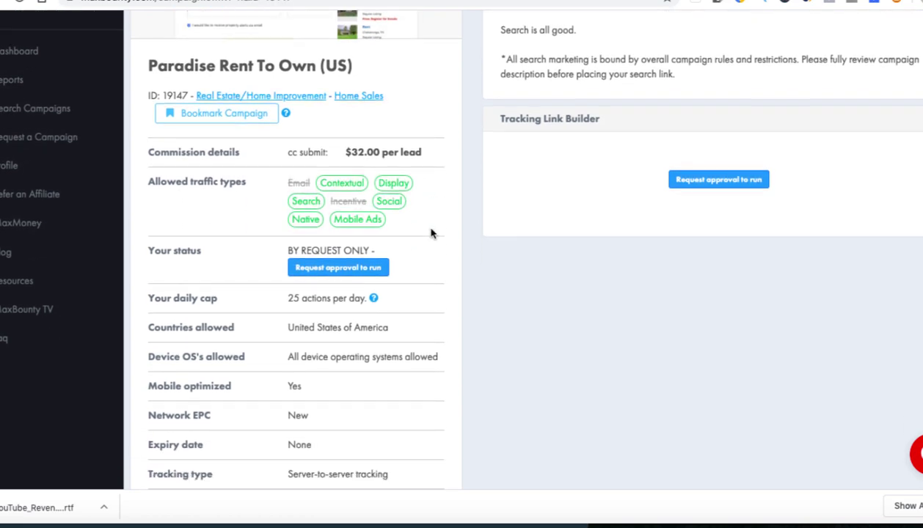
pyautogui.scroll(7, 431, 234)
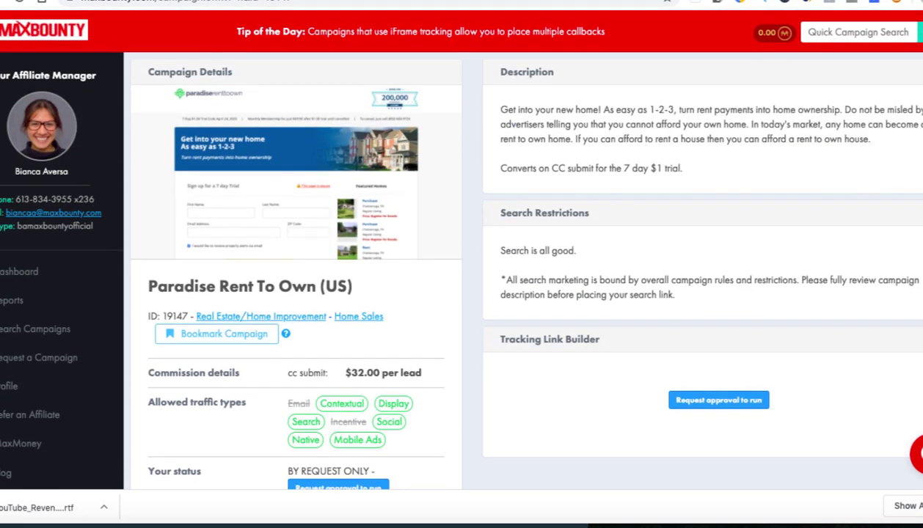
# - Go back to the MaxBounty dashboard and browse the New Campaigns grid
pyautogui.hotkey('alt', 'Left')
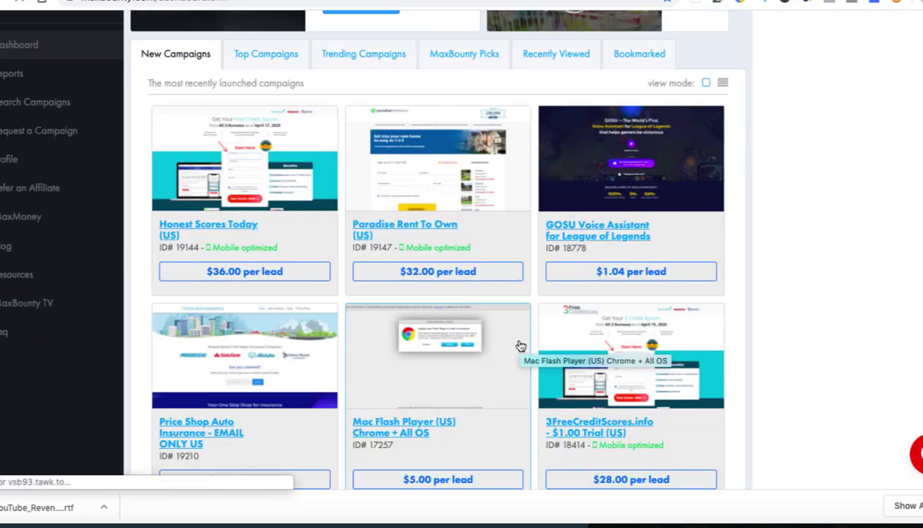
pyautogui.scroll(-5, 519, 346)
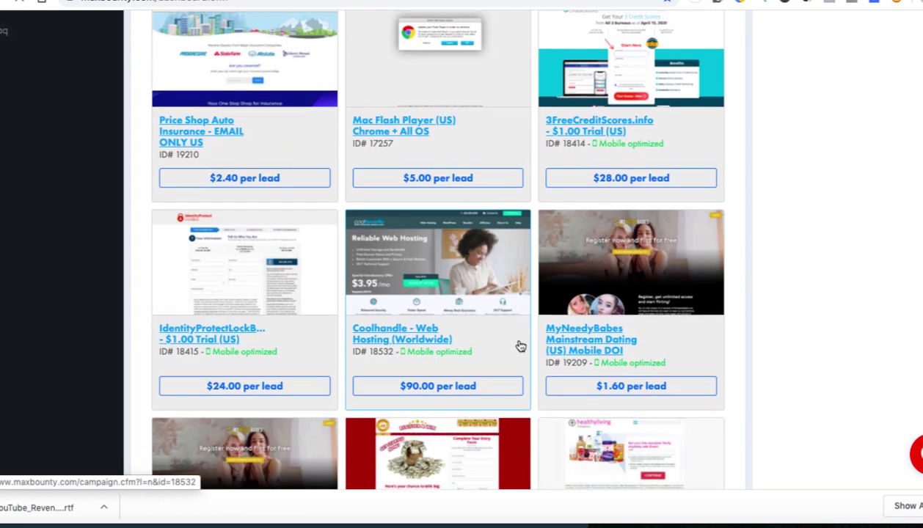
pyautogui.scroll(-2, 519, 345)
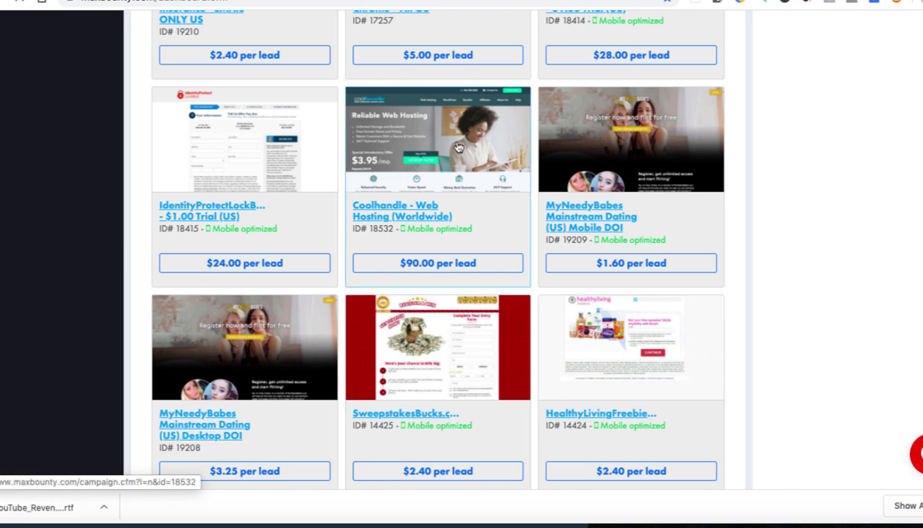
pyautogui.scroll(-8, 451, 145)
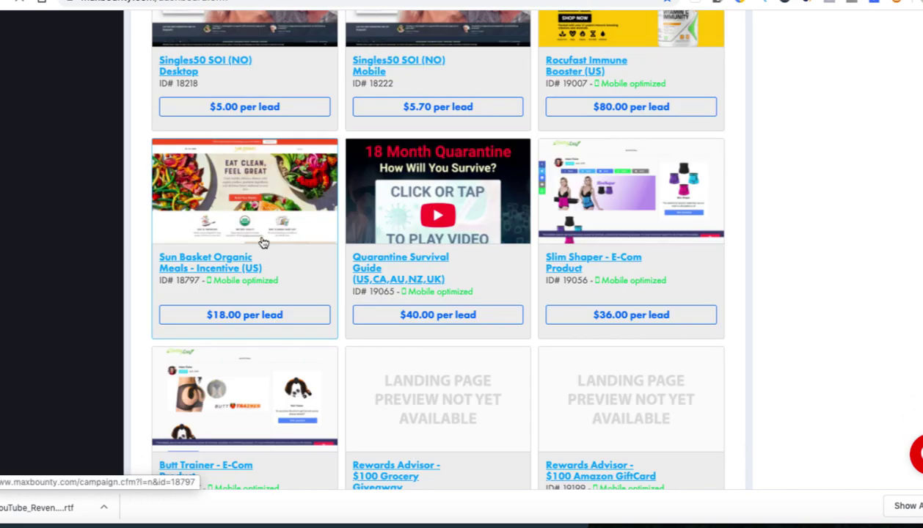
pyautogui.scroll(-3, 297, 243)
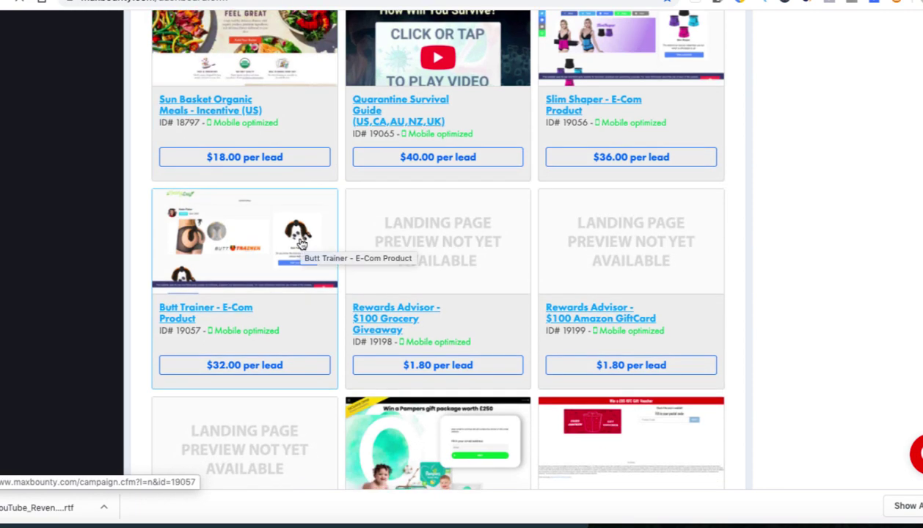
pyautogui.scroll(15, 299, 243)
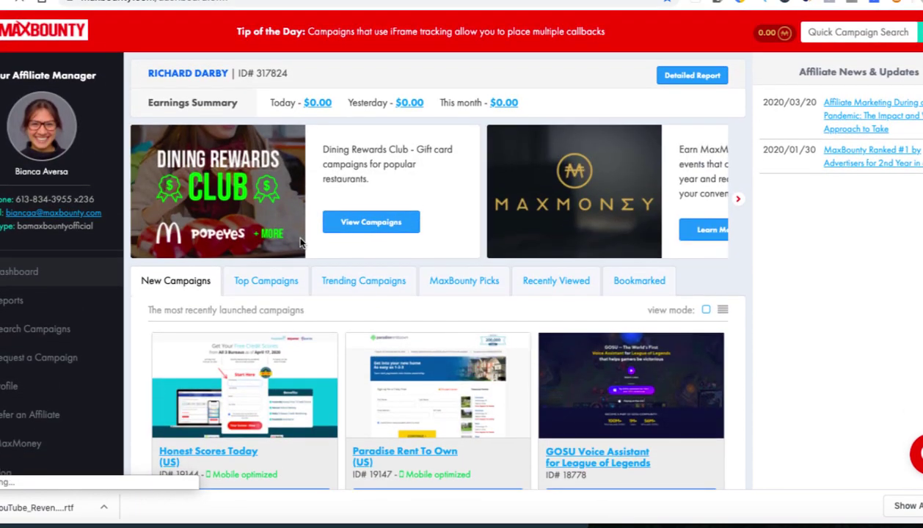